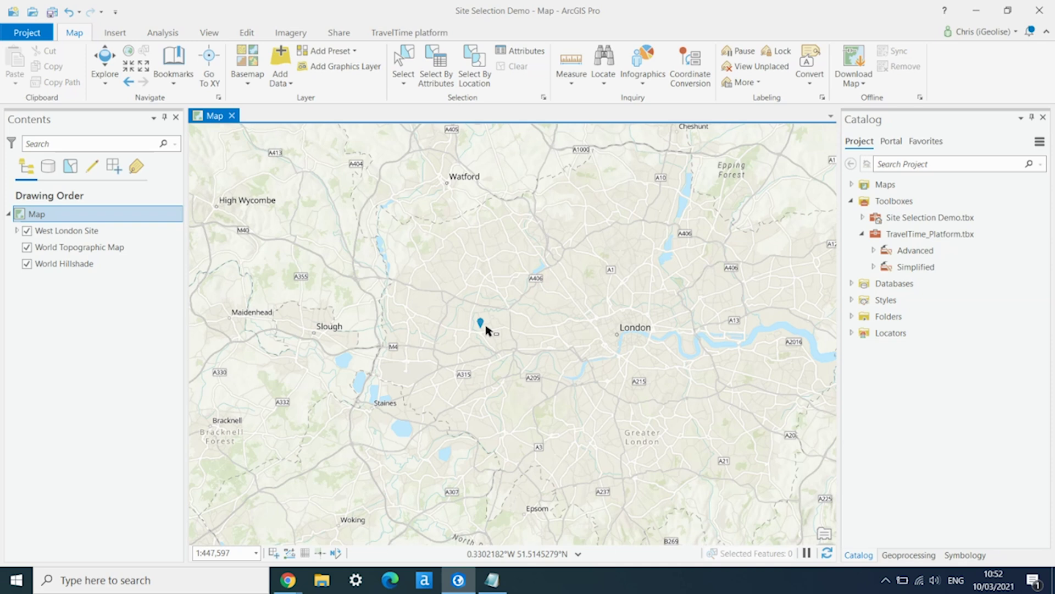
Open the Time Map Simple tool and set West London Site as the location.
click(874, 267)
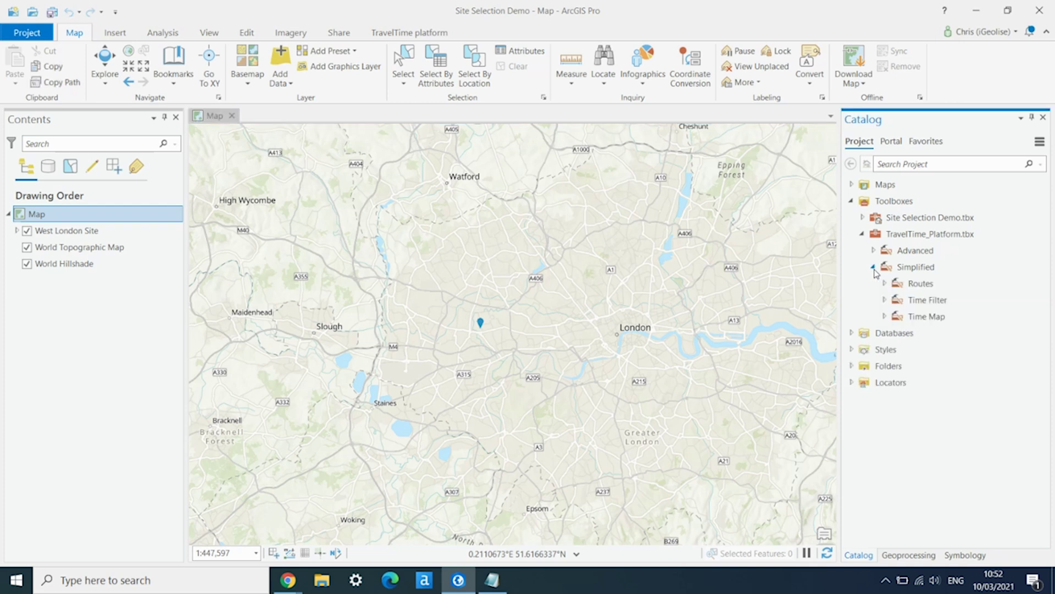
click(884, 316)
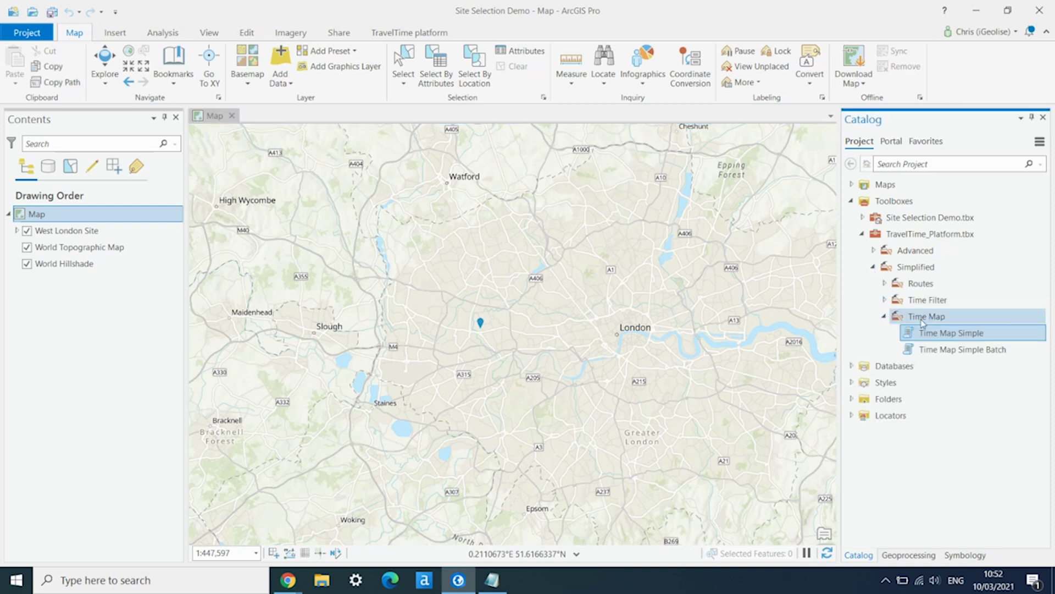
double_click(932, 332)
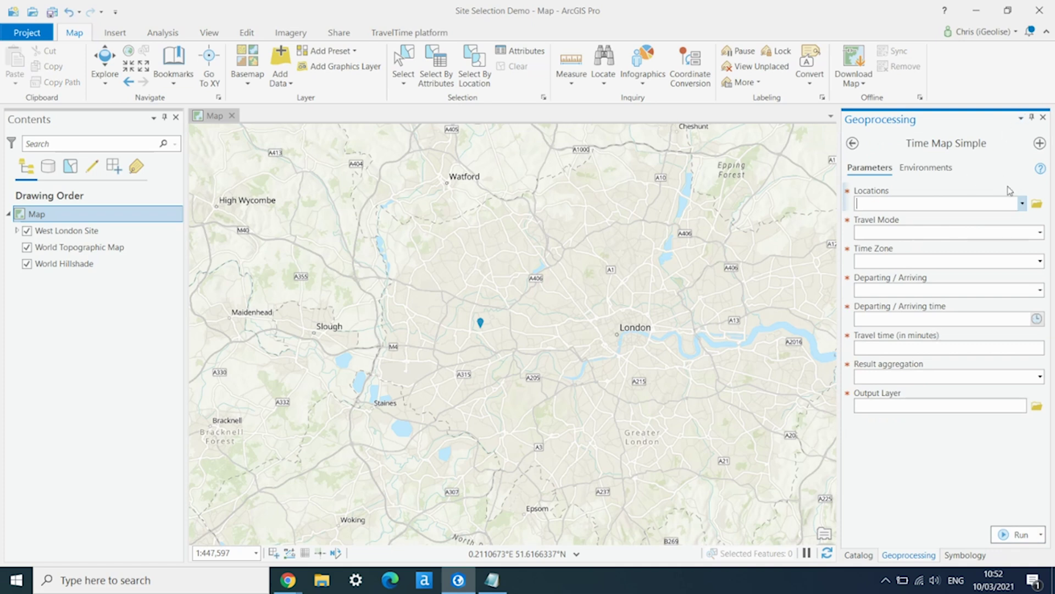
click(1022, 204)
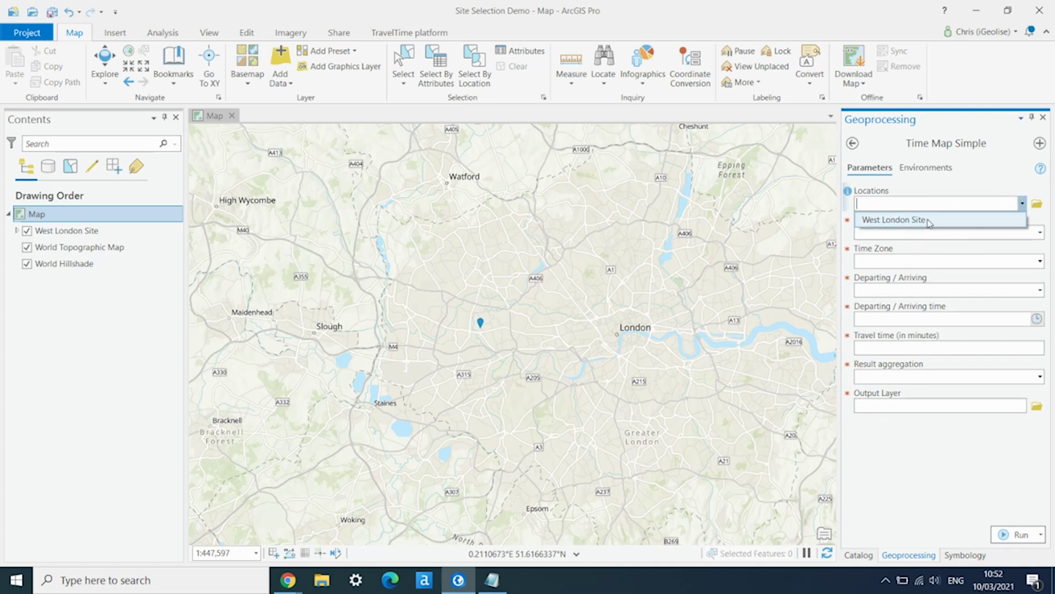
click(929, 221)
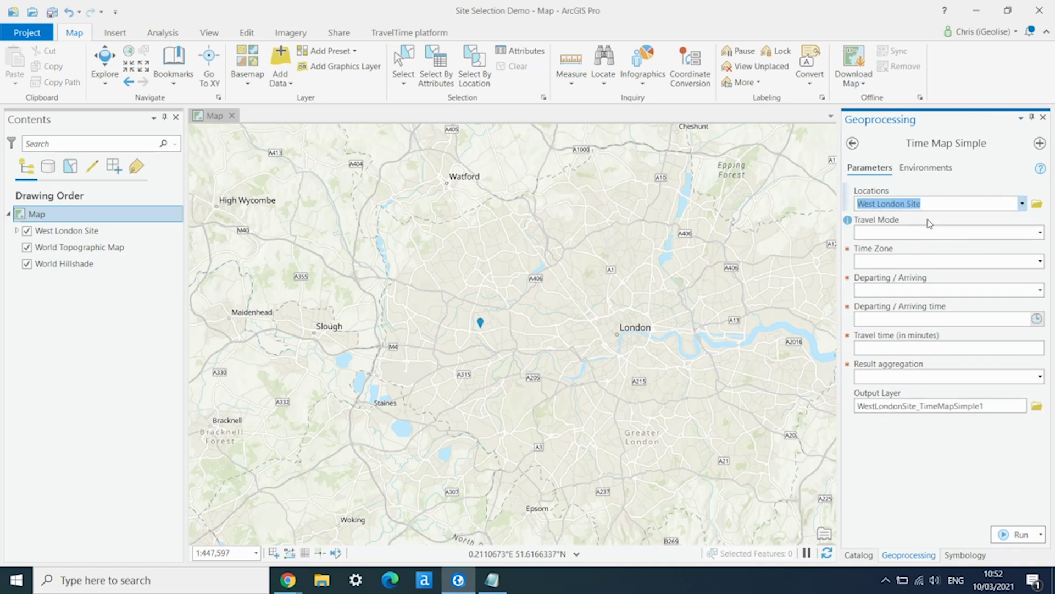
Choose public_transport travel, UTC time zone and arrival timing.
click(1039, 232)
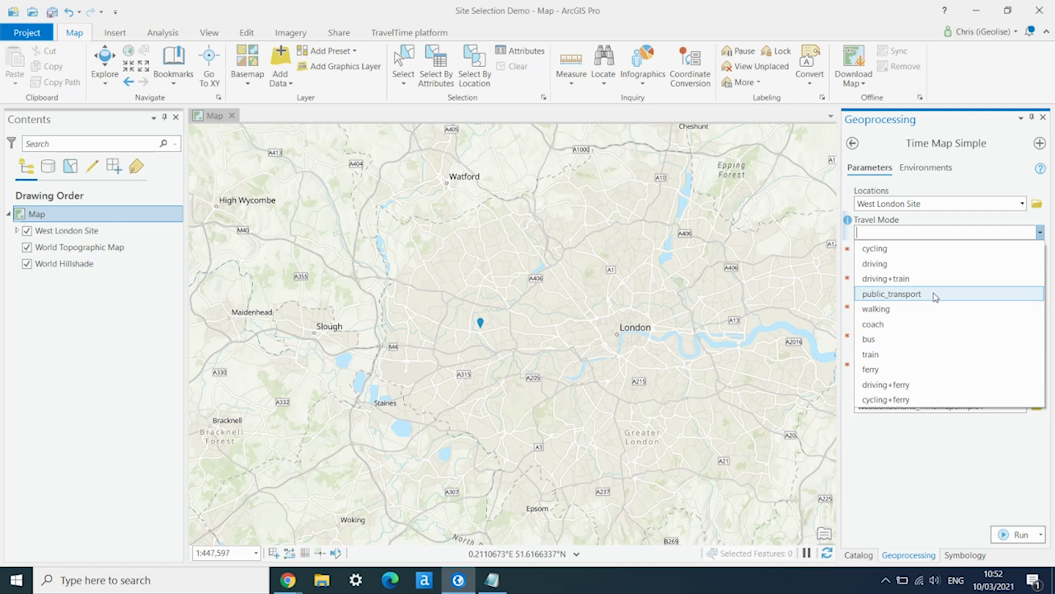
click(934, 295)
click(1040, 262)
text(UTC)
click(914, 457)
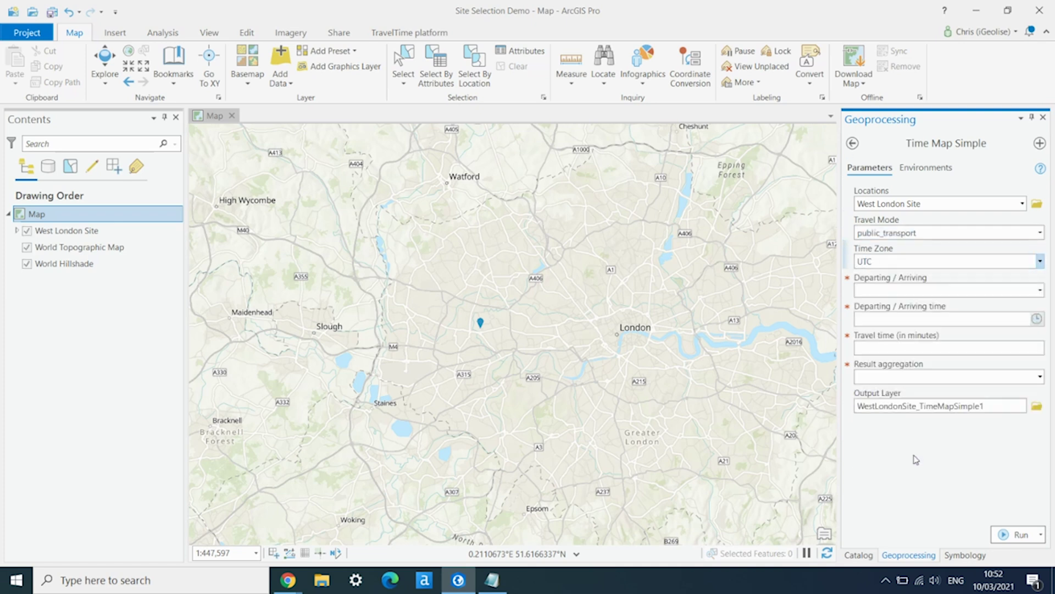
click(1041, 291)
click(1040, 291)
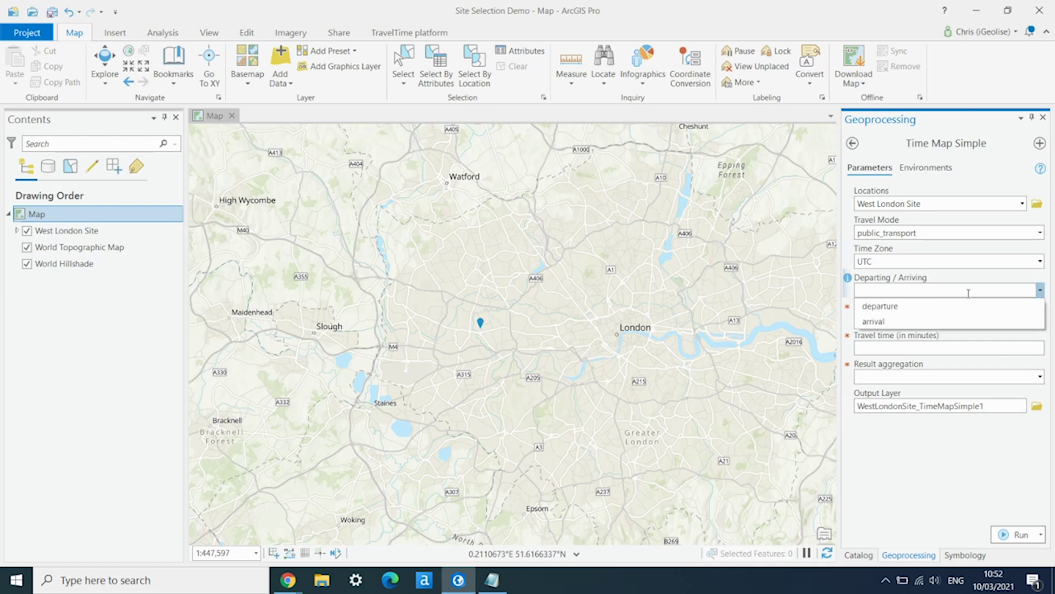
click(886, 321)
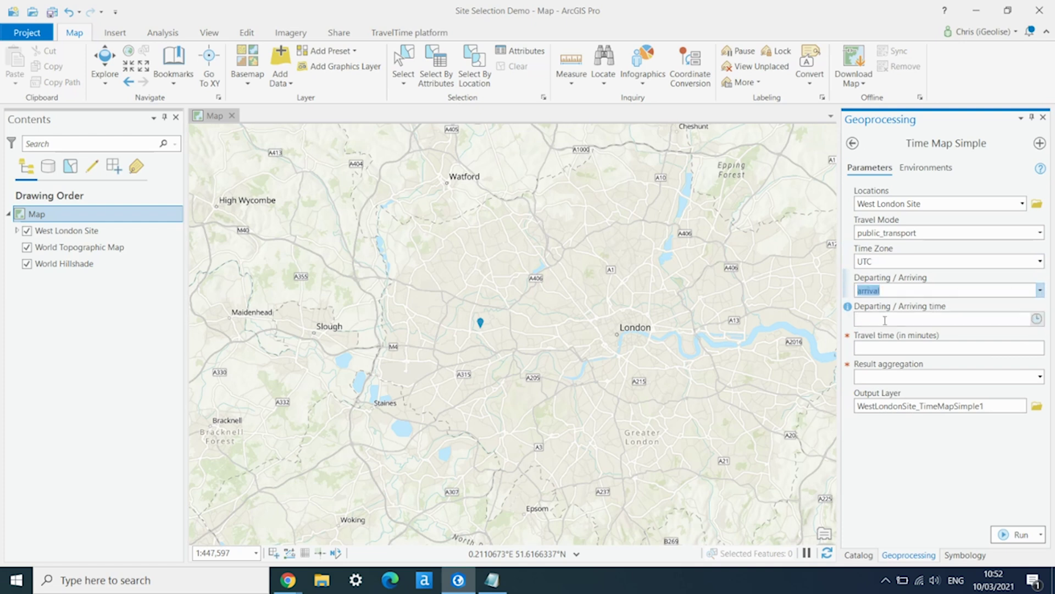
click(1037, 319)
Set the arrival date and time to 10/03/2021 09:00:00.
click(1037, 319)
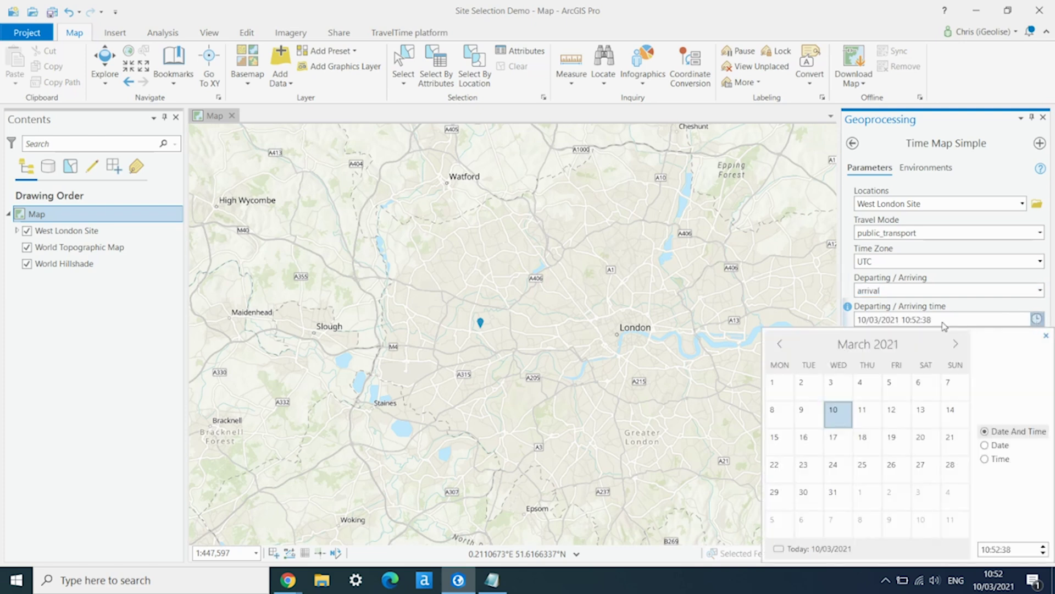
click(910, 322)
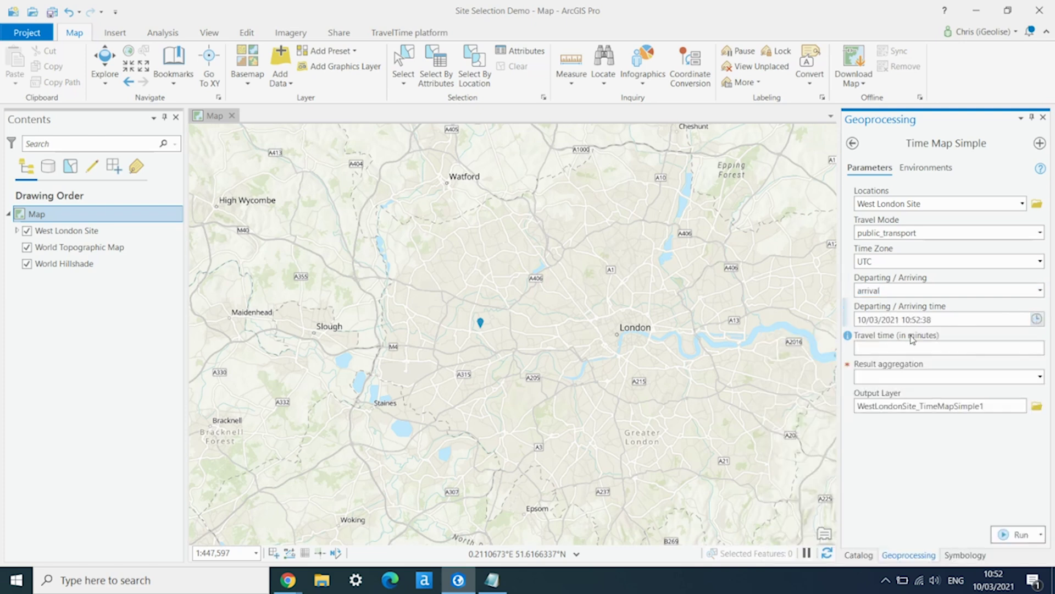
key(BackSpace)
key(BackSpace)
text(09)
key(Delete)
key(Delete)
key(Delete)
text(:00:00)
key(Delete)
key(Delete)
Enter a 60-minute travel time, choose NORMAL aggregation, and run the tool.
click(944, 349)
text(60)
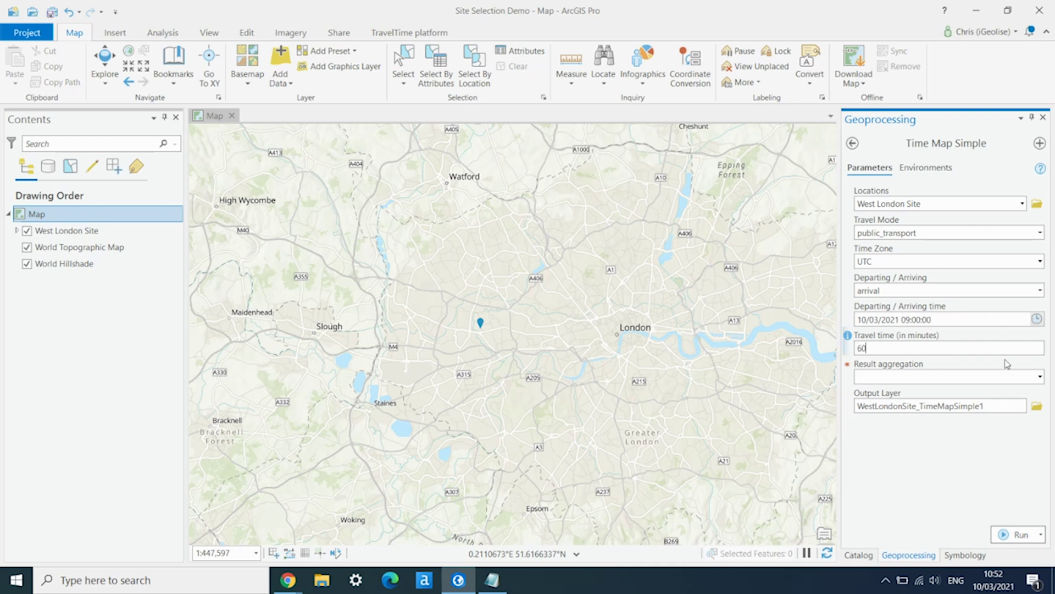
click(1040, 376)
click(927, 395)
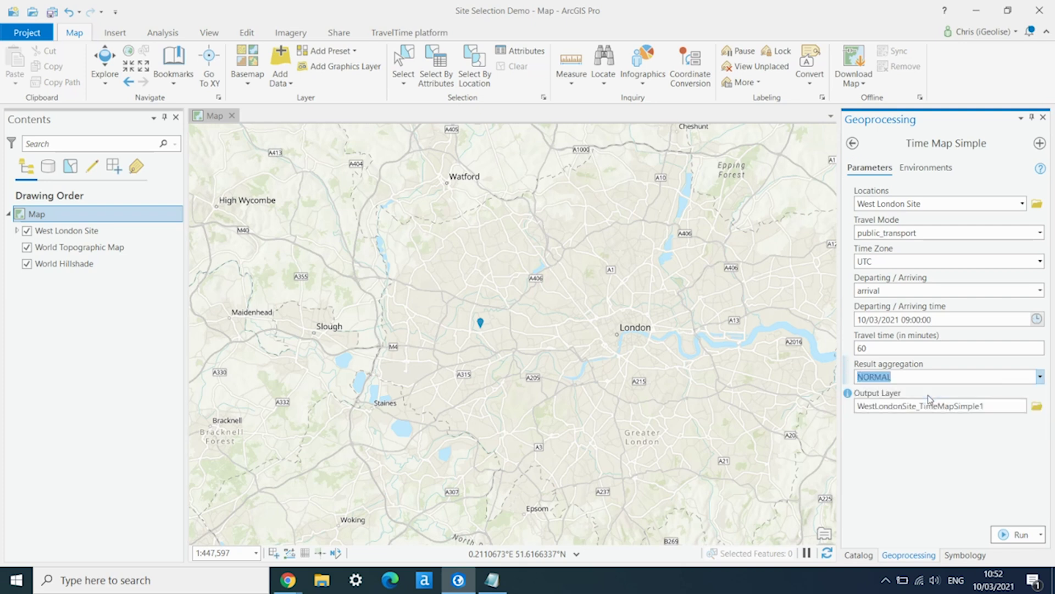
click(1018, 537)
Dismiss the result details and rename the new layer to 'Current 60 minute catchment'.
mouse_move(1018, 538)
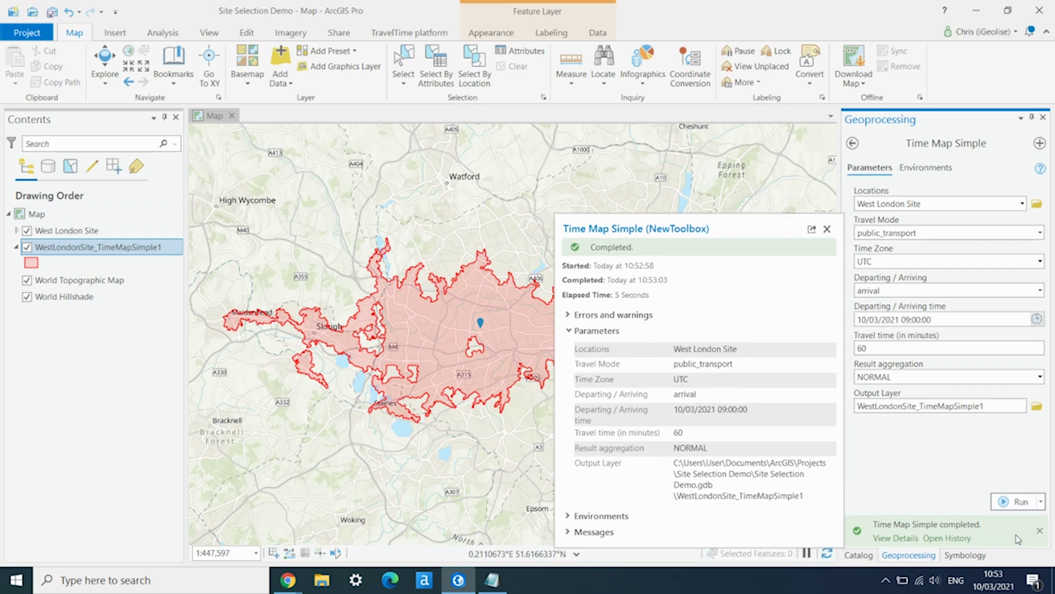
click(827, 229)
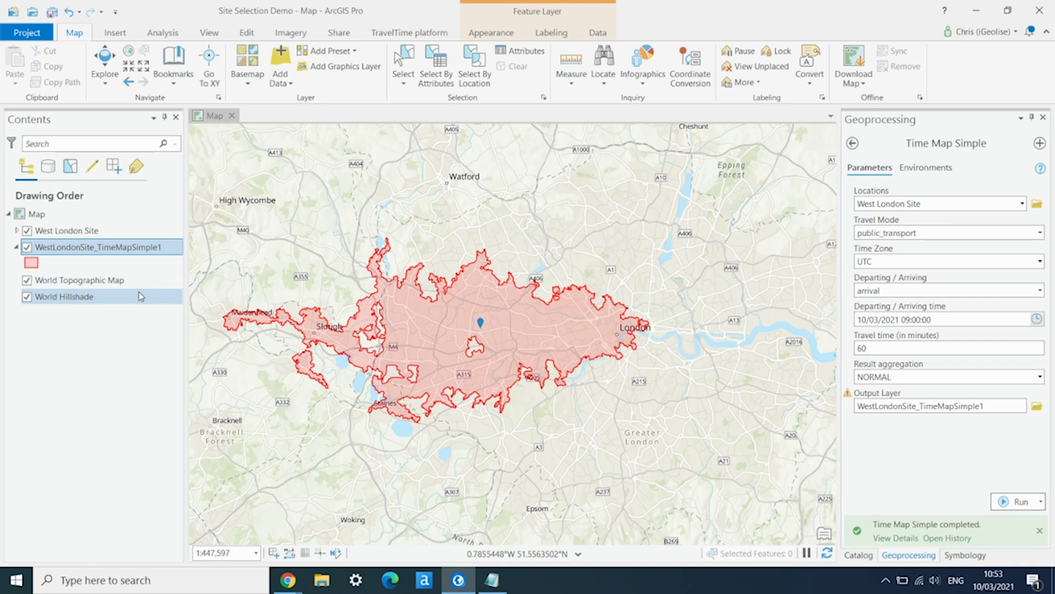
click(110, 248)
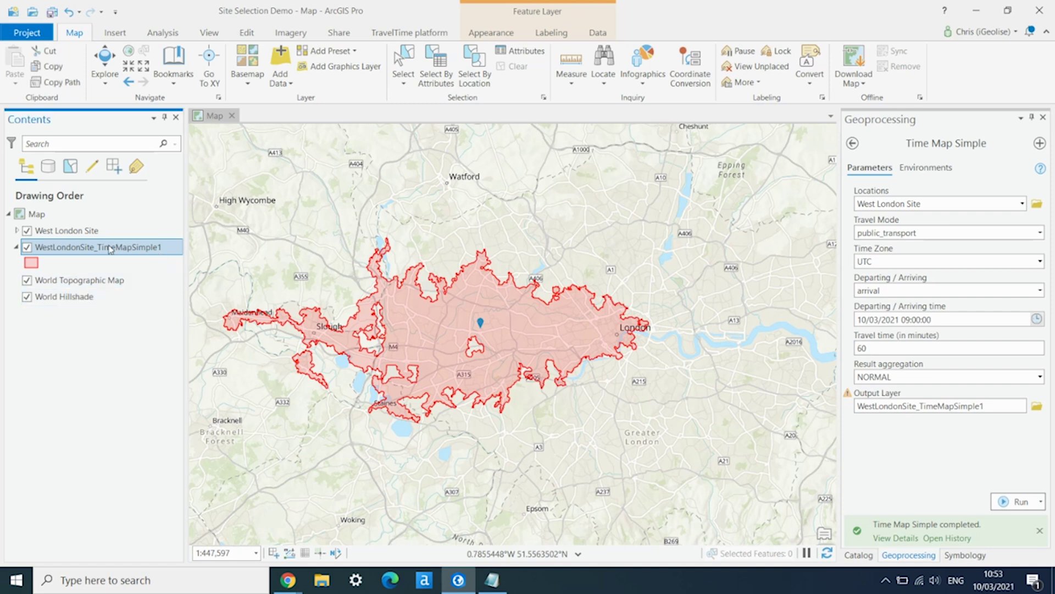
text(Current 60 mi)
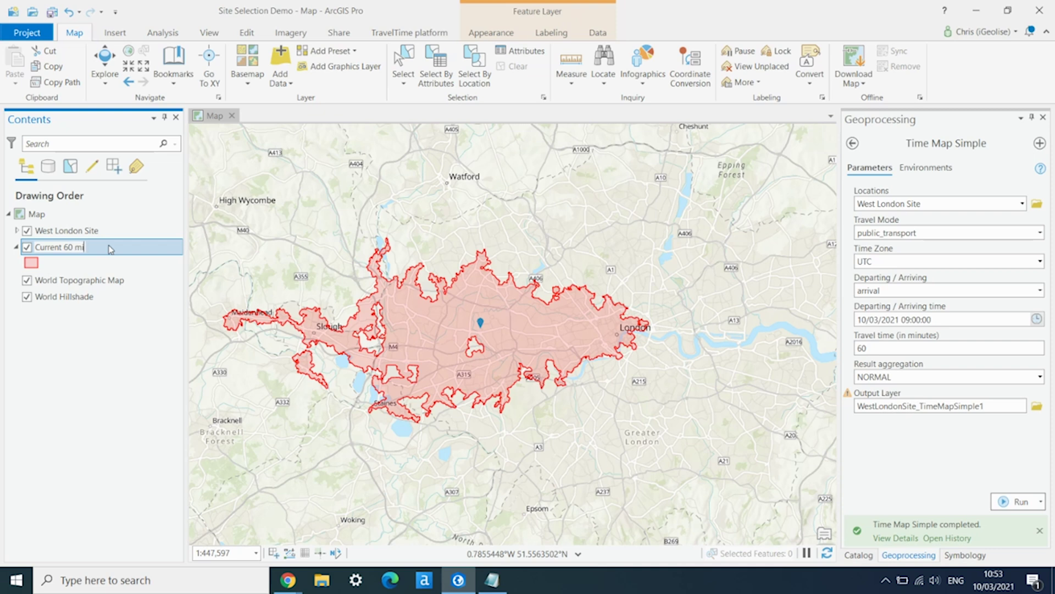
text(nute catchment)
key(Return)
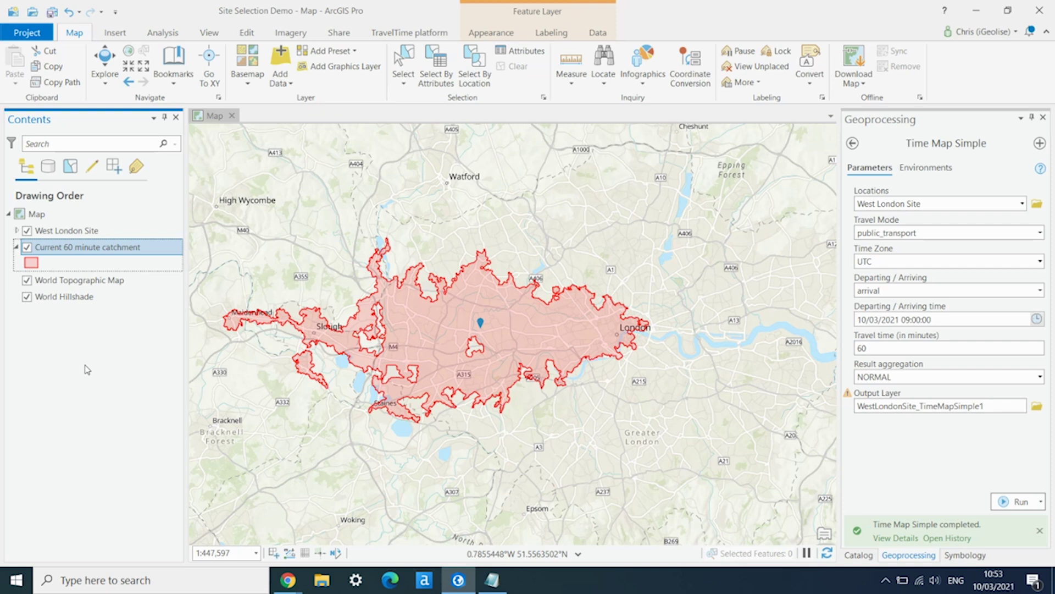
click(411, 35)
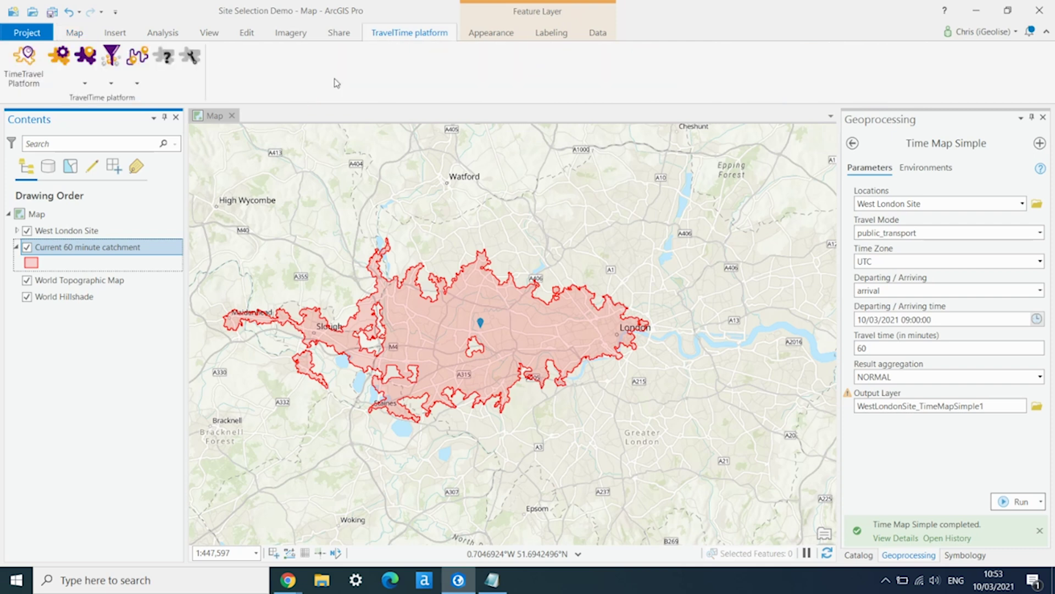
click(192, 58)
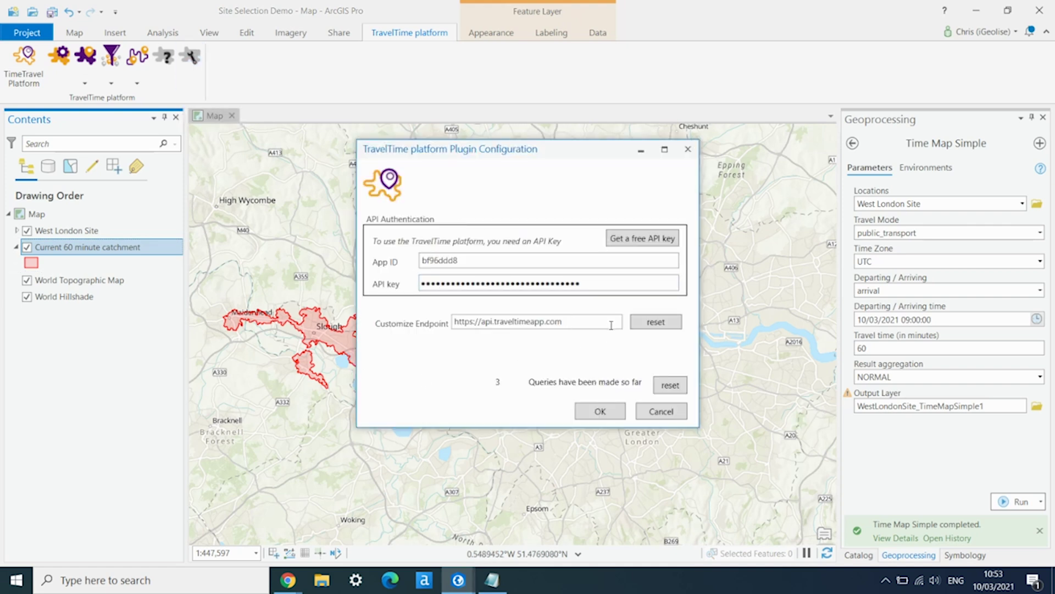
drag(568, 322, 448, 328)
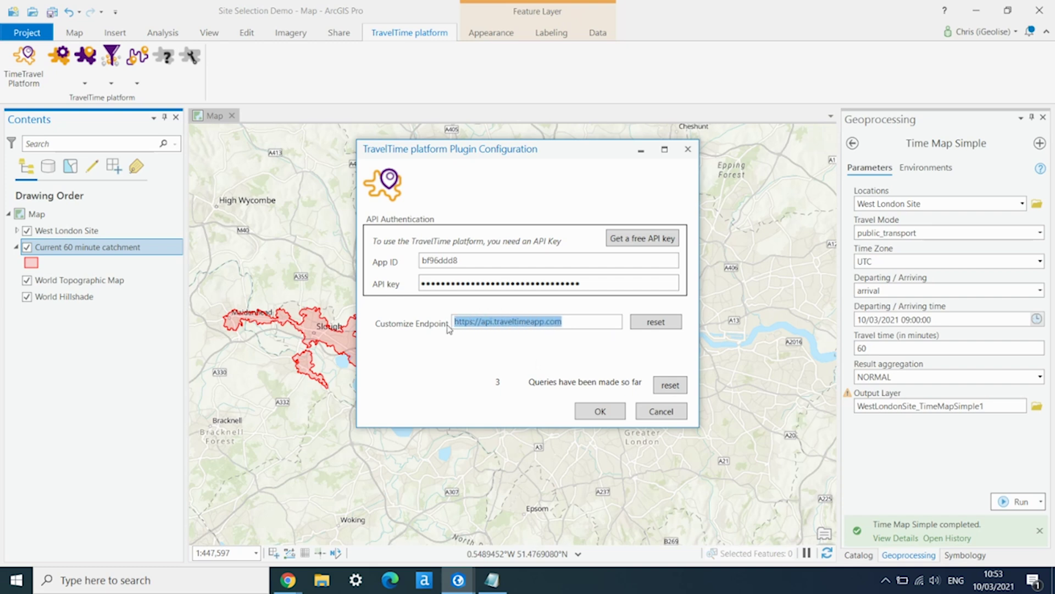
text(https://crossrail.traveltimeplatform.com)
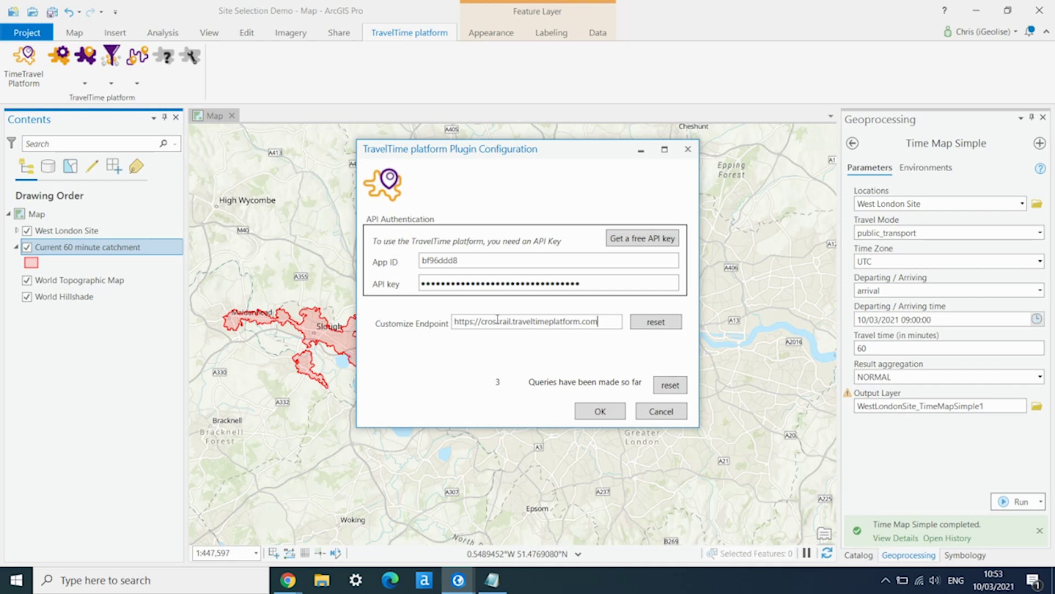
click(601, 411)
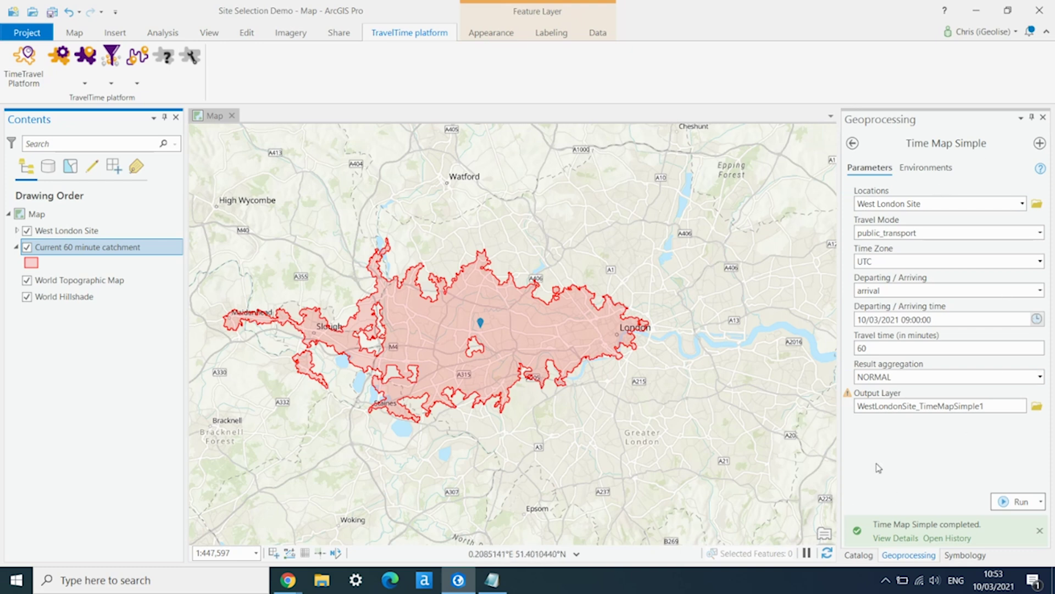
Rerun Time Map Simple with output layer CR_60_minute_catchment, then hide that layer to compare.
click(990, 406)
key(BackSpace)
key(BackSpace)
key(BackSpace)
key(BackSpace)
key(BackSpace)
key(BackSpace)
key(BackSpace)
key(BackSpace)
key(BackSpace)
key(BackSpace)
key(BackSpace)
key(BackSpace)
key(BackSpace)
key(BackSpace)
key(BackSpace)
key(BackSpace)
key(BackSpace)
key(BackSpace)
key(BackSpace)
key(BackSpace)
key(BackSpace)
key(BackSpace)
key(BackSpace)
key(BackSpace)
key(BackSpace)
key(BackSpace)
text(CR_60_minute)
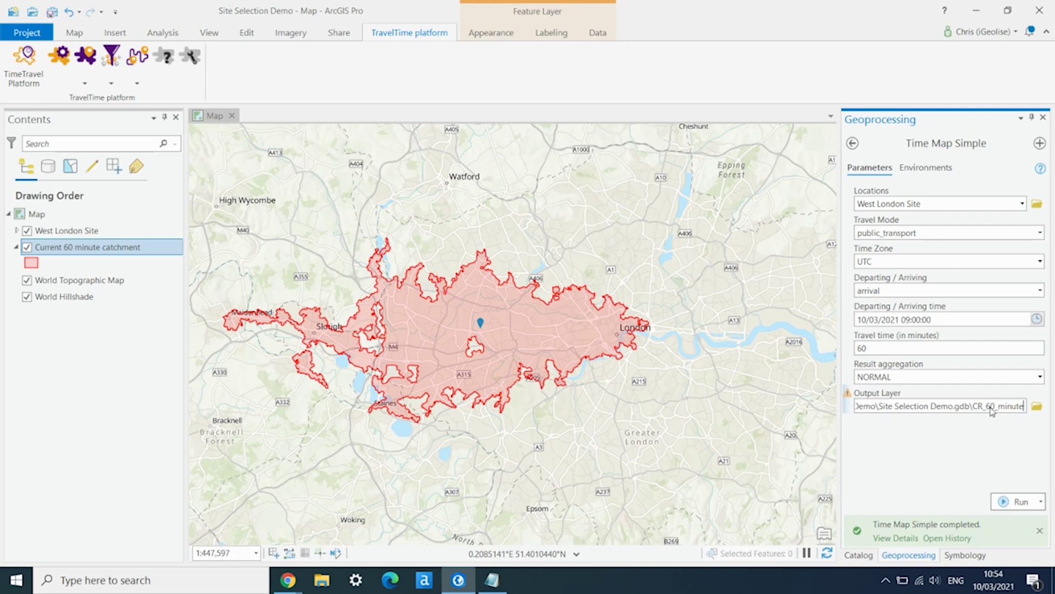
text(_catchment)
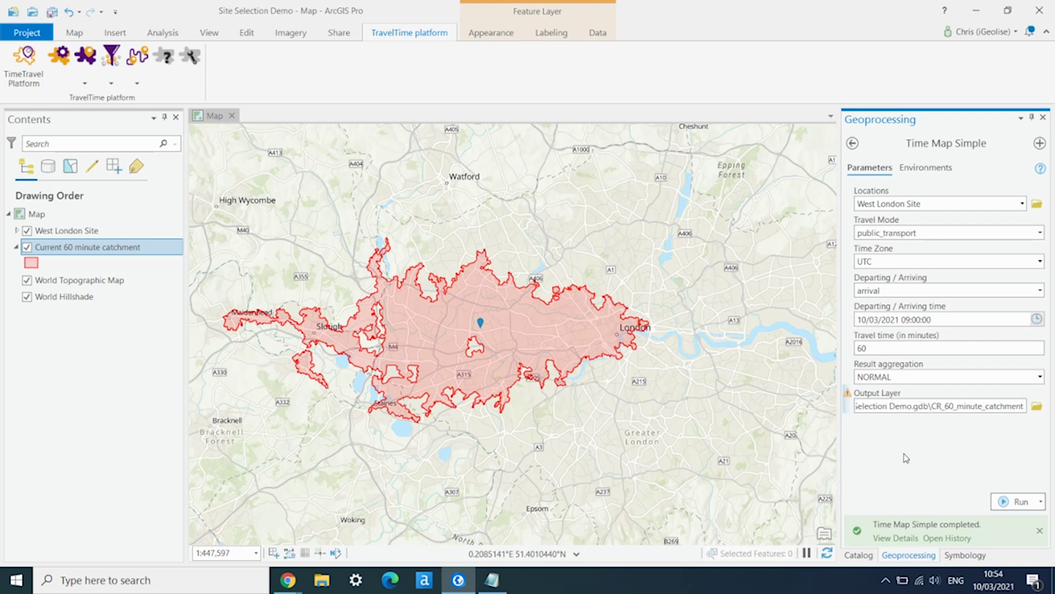
click(1013, 502)
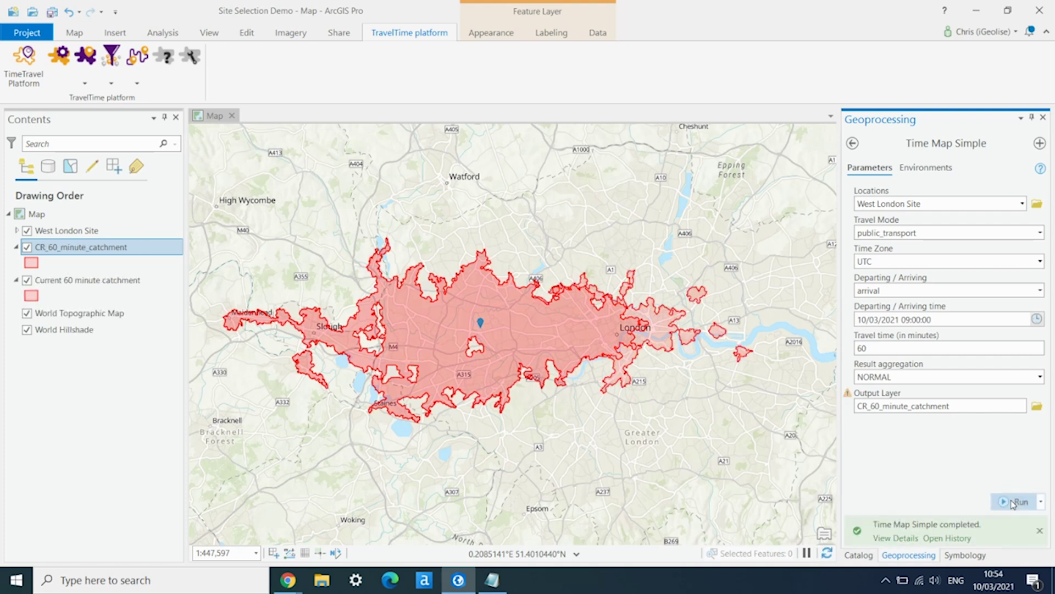
click(28, 248)
Toggle the CR_60_minute_catchment layer off and on to compare it with the current catchment.
click(28, 248)
click(27, 248)
click(28, 248)
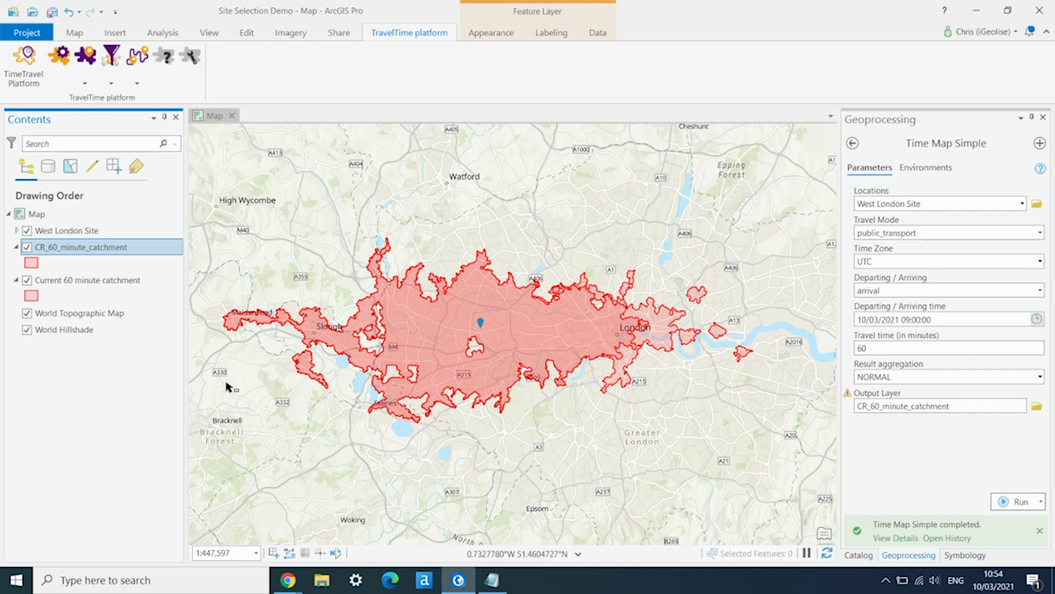
click(191, 55)
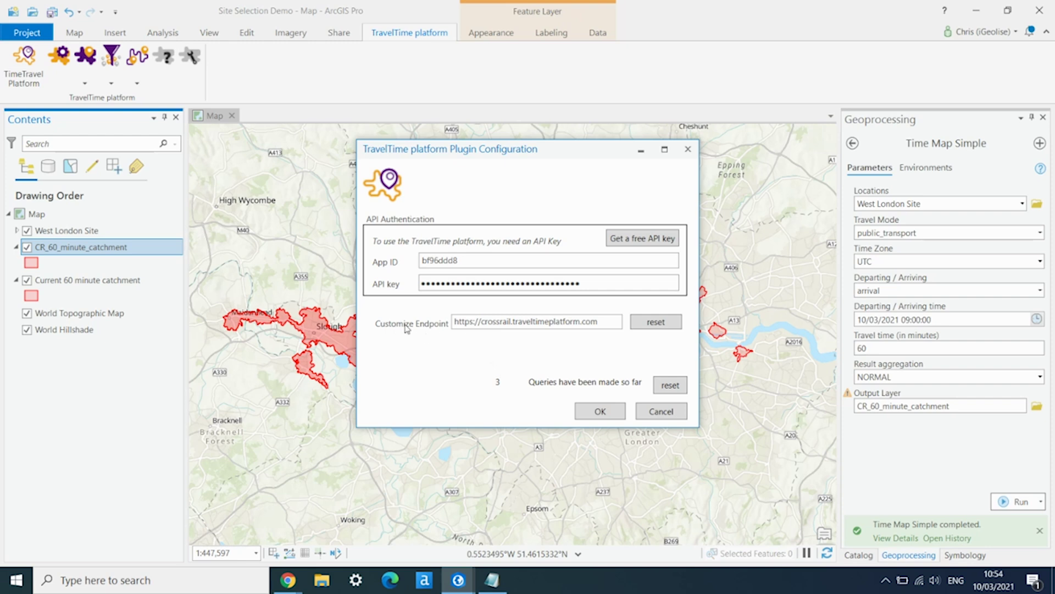
click(655, 323)
click(592, 410)
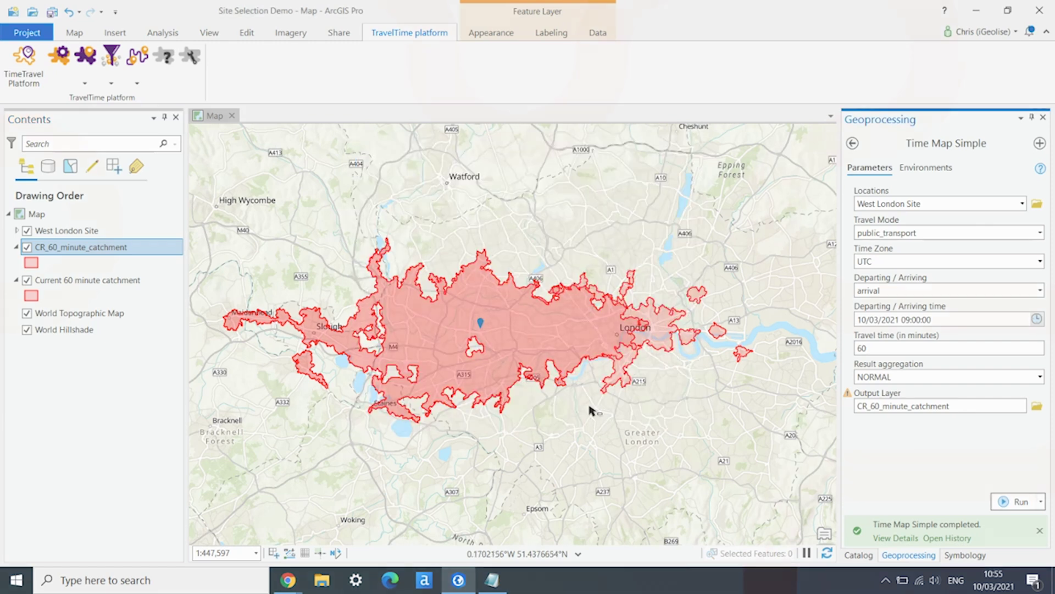